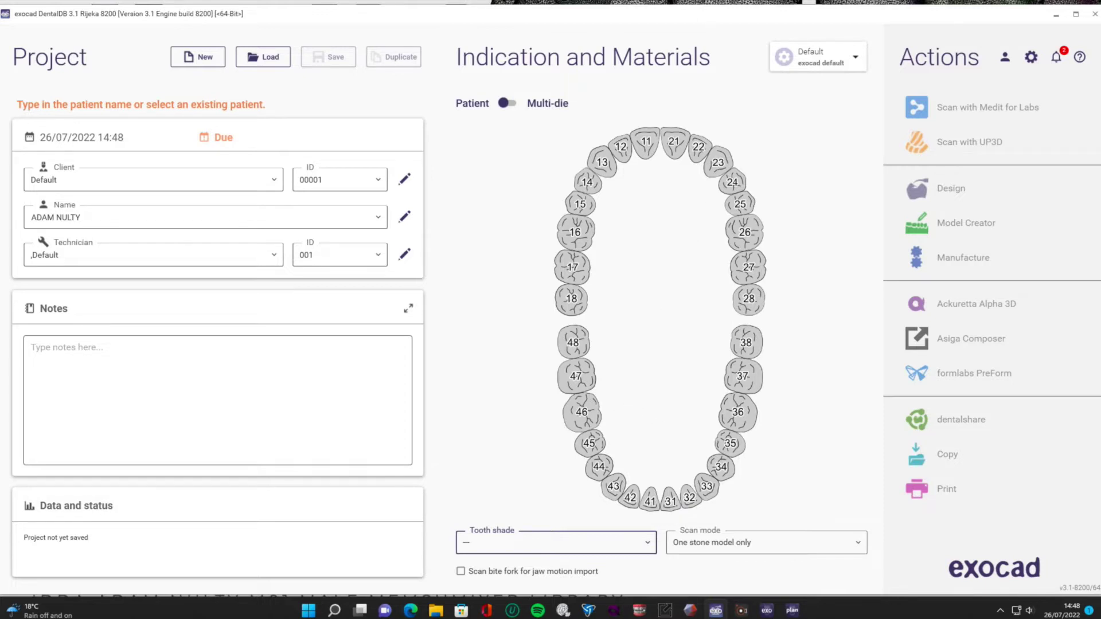
Assign a Standard bite splint in 3D Print material with 0.3 mm minimal thickness to teeth 16 through 26.
double_click(643, 17)
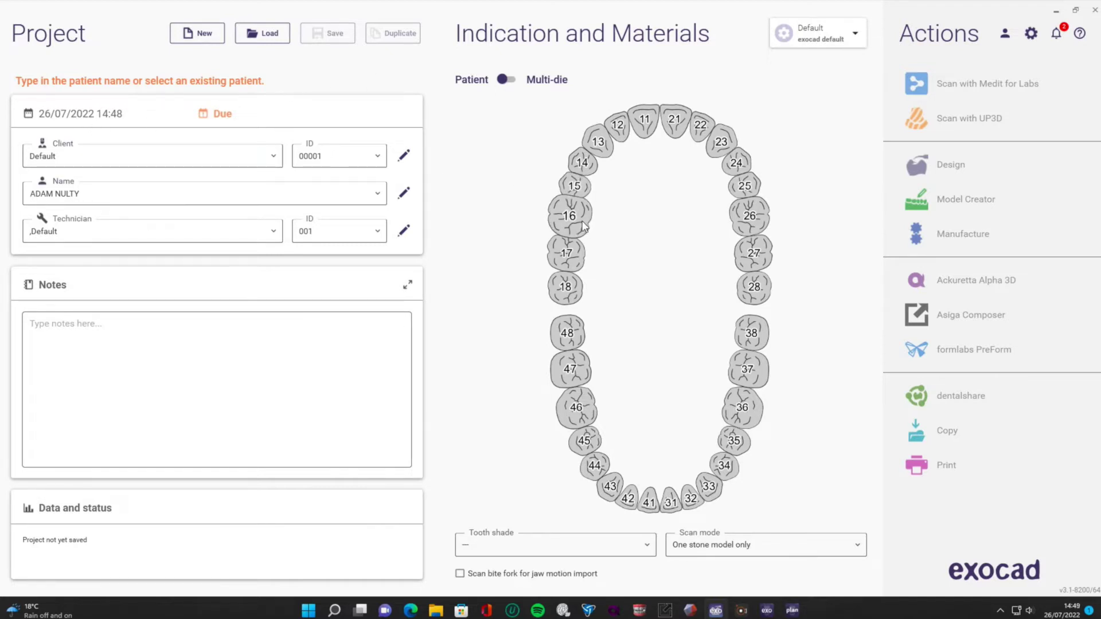
left_click(573, 218)
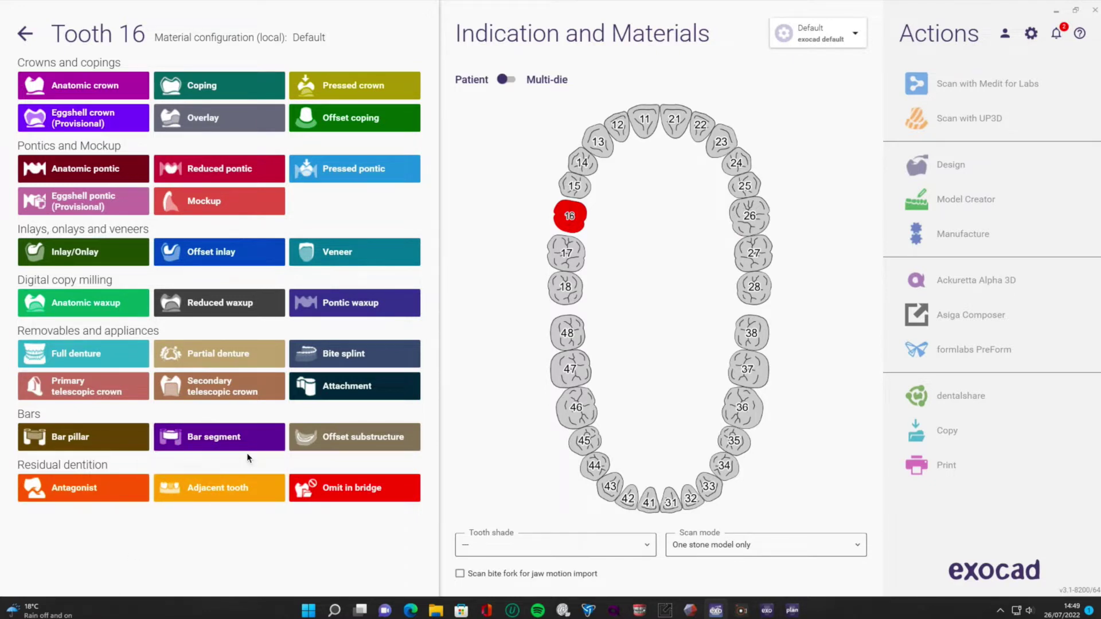
left_click(336, 357)
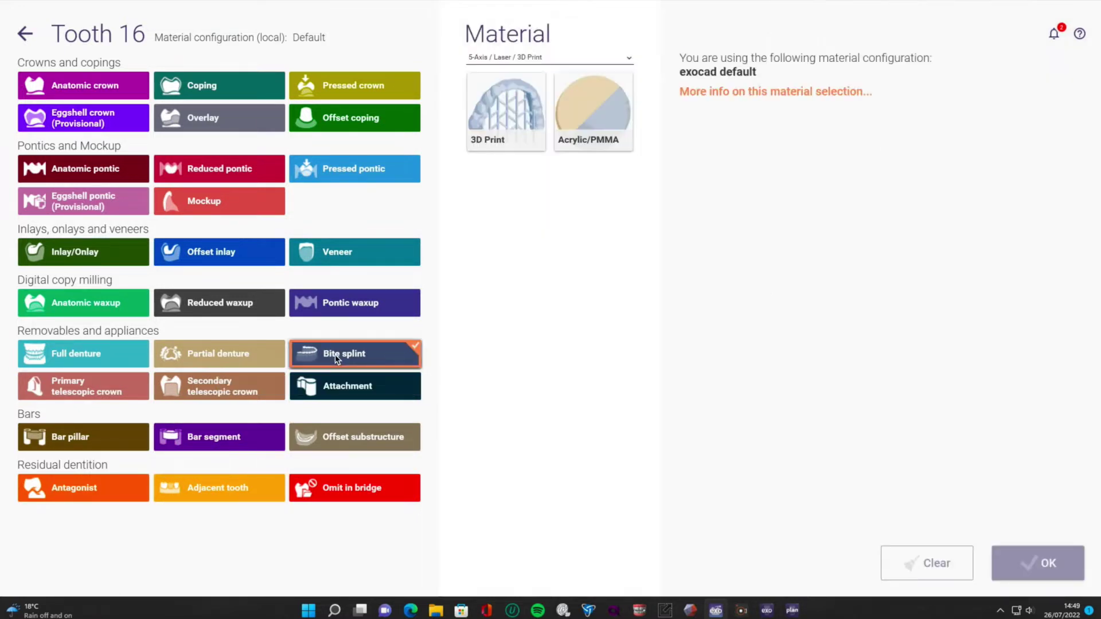
left_click(527, 118)
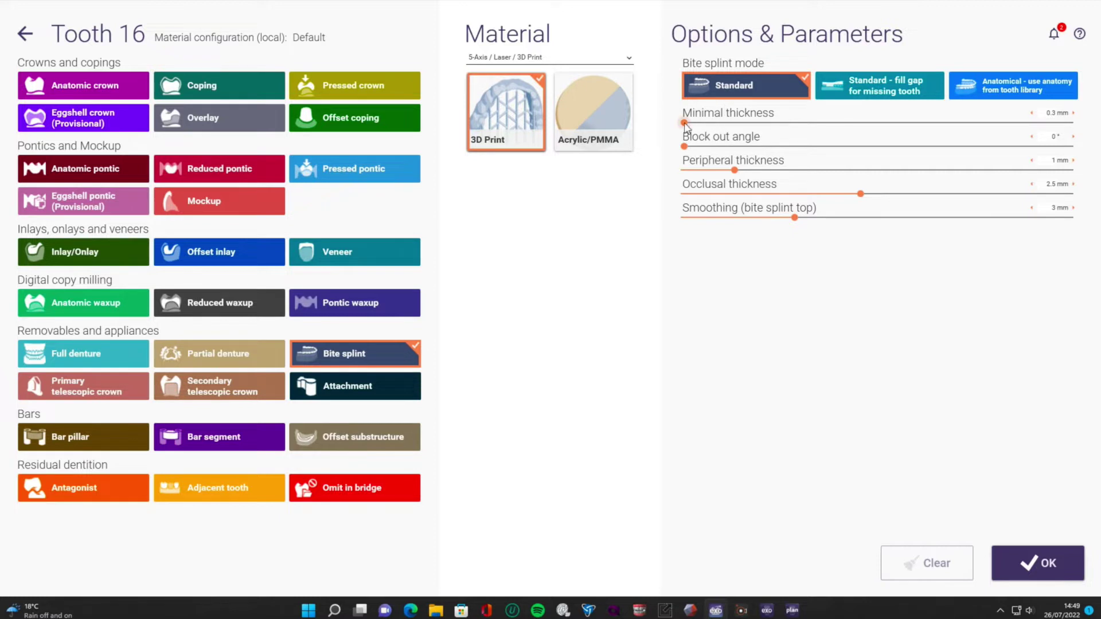
left_click_drag(685, 122, 648, 124)
left_click(1049, 567)
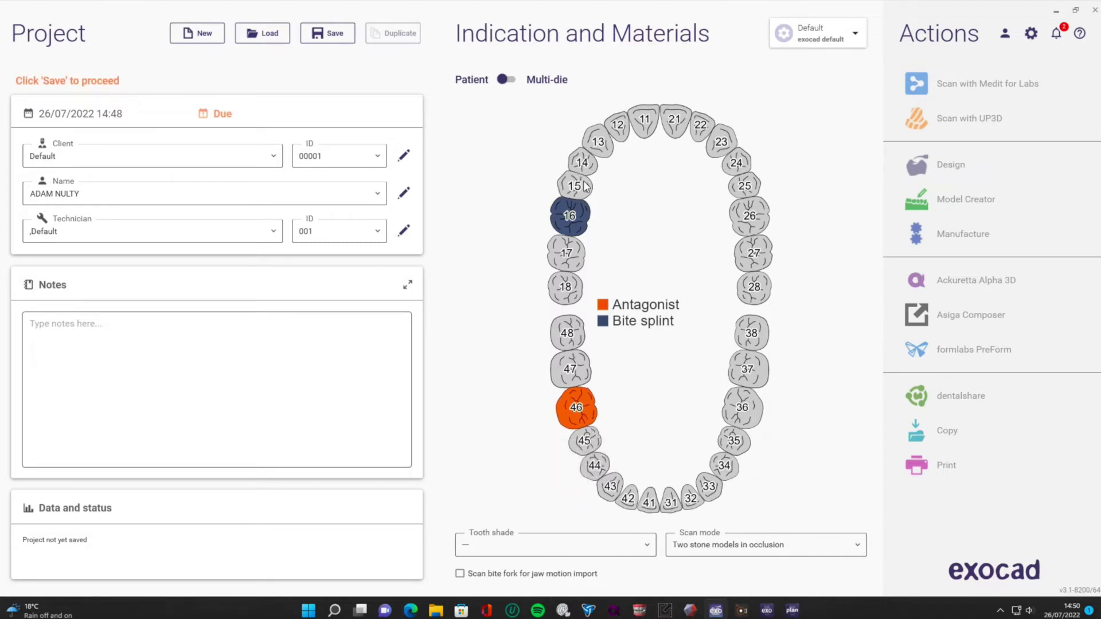
mouse_move(585, 186)
left_mouse_down()
mouse_move(615, 129)
mouse_move(704, 117)
mouse_move(680, 123)
mouse_move(712, 138)
mouse_move(749, 218)
left_mouse_up()
Set the scan mode to Digital impression scan and save the project.
left_click(793, 544)
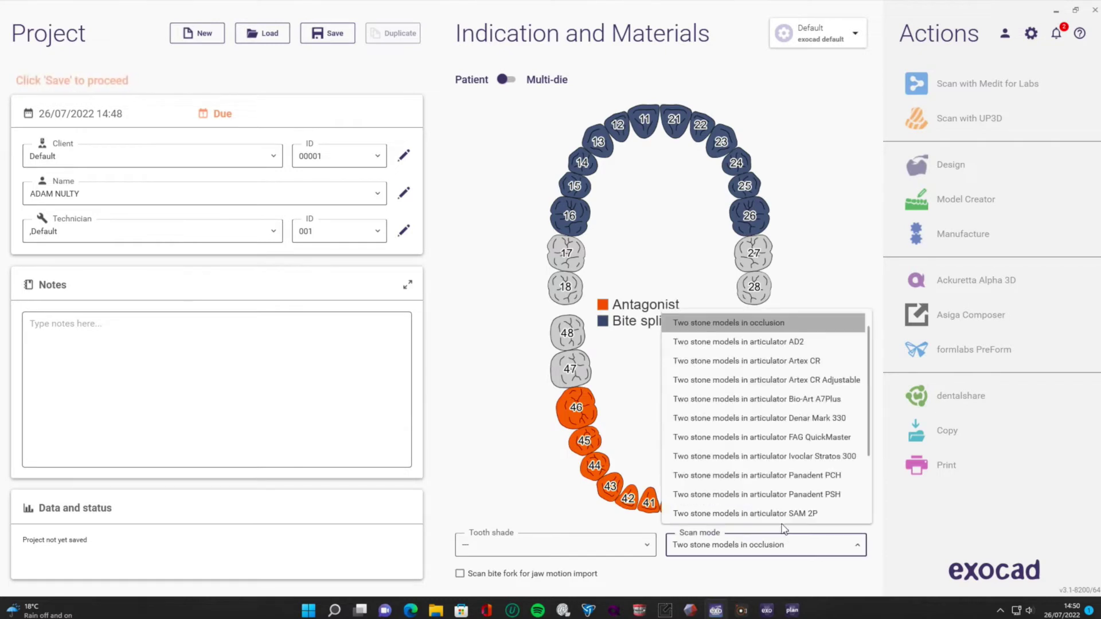
scroll(794, 505, "down", 5)
left_click(795, 502)
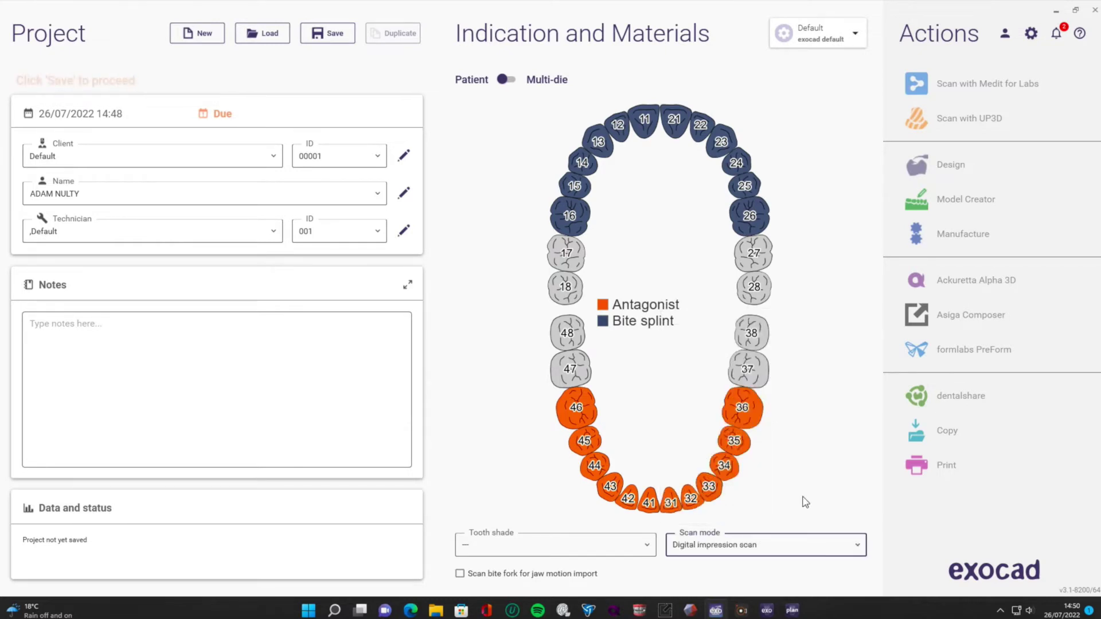
left_click(327, 34)
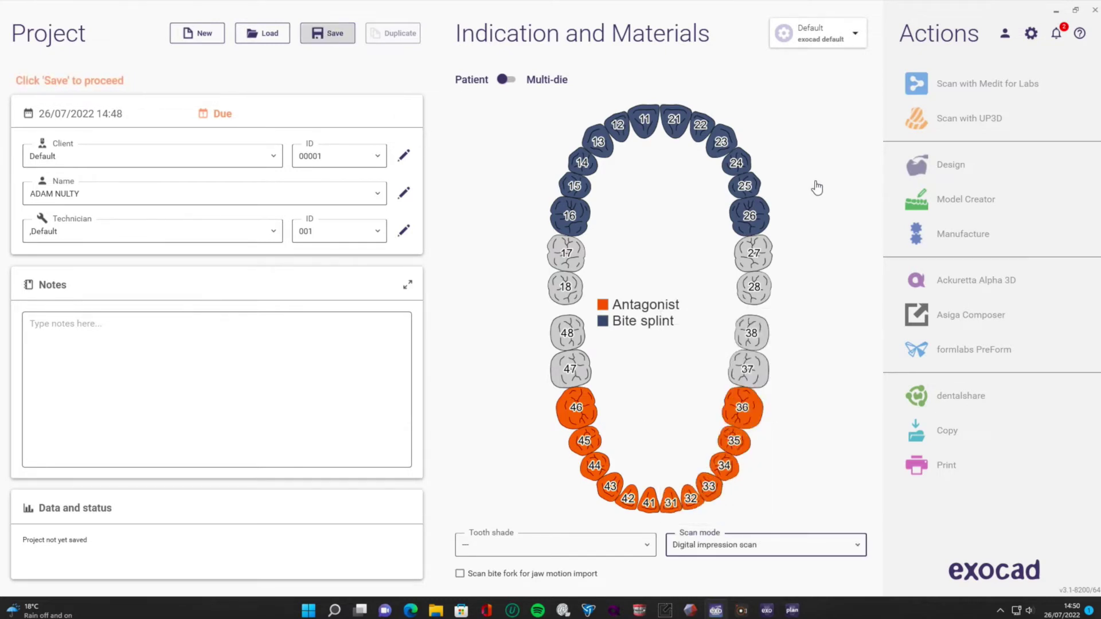
Start the design, loading the upperjaw OBJ file as the jaw scan and the lowerjaw OBJ file as the antagonist.
left_click(946, 167)
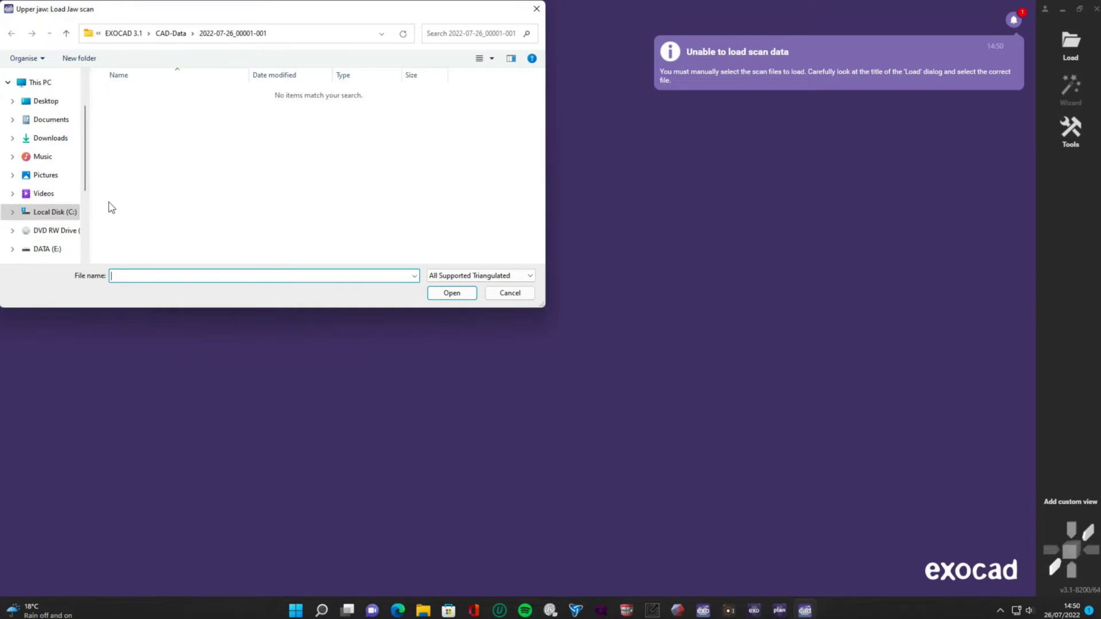
left_click(69, 212)
left_click(129, 132)
double_click(190, 137)
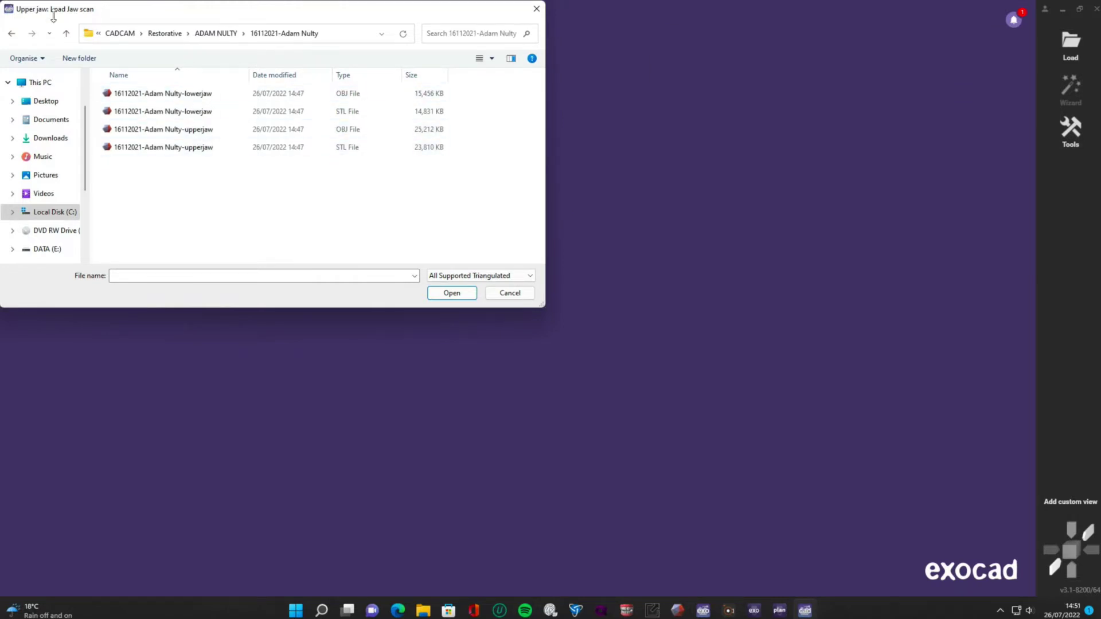
left_click(194, 131)
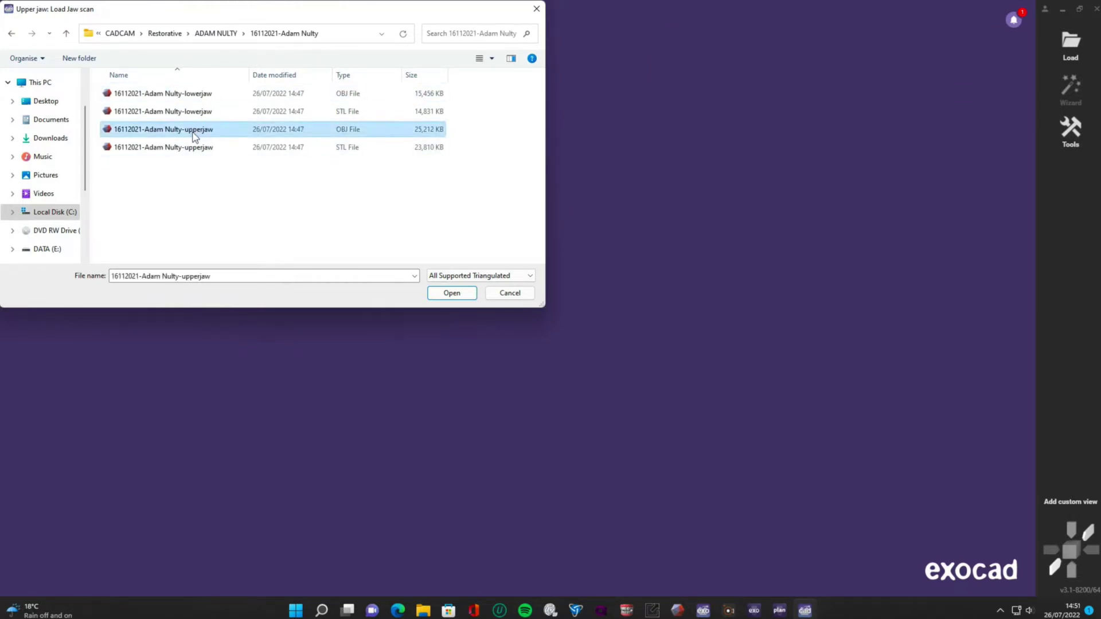
left_click(452, 294)
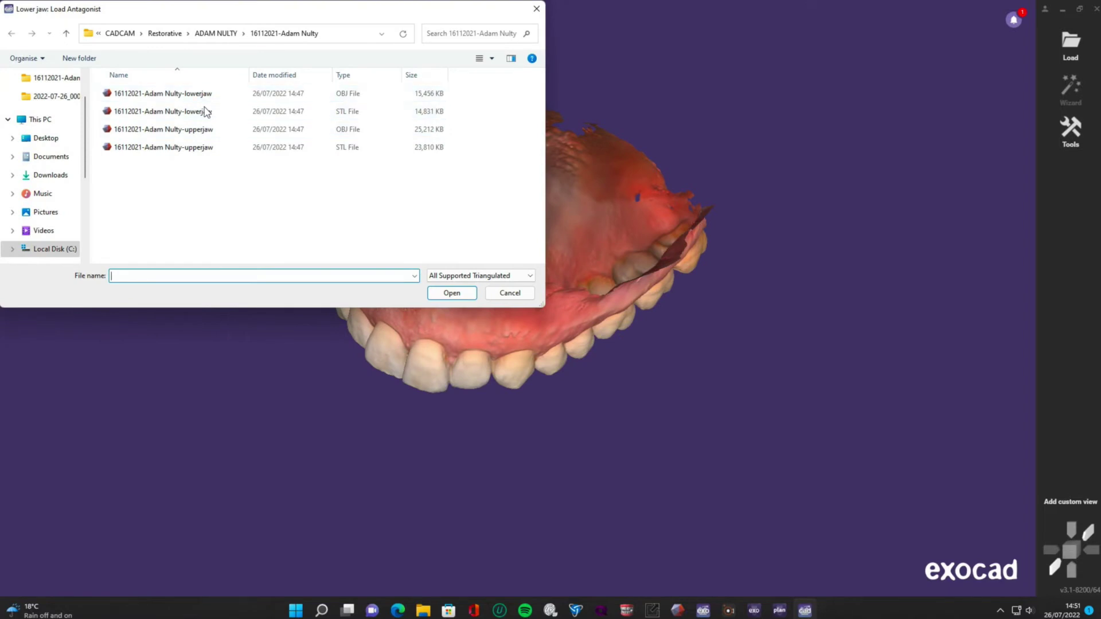
left_click(195, 93)
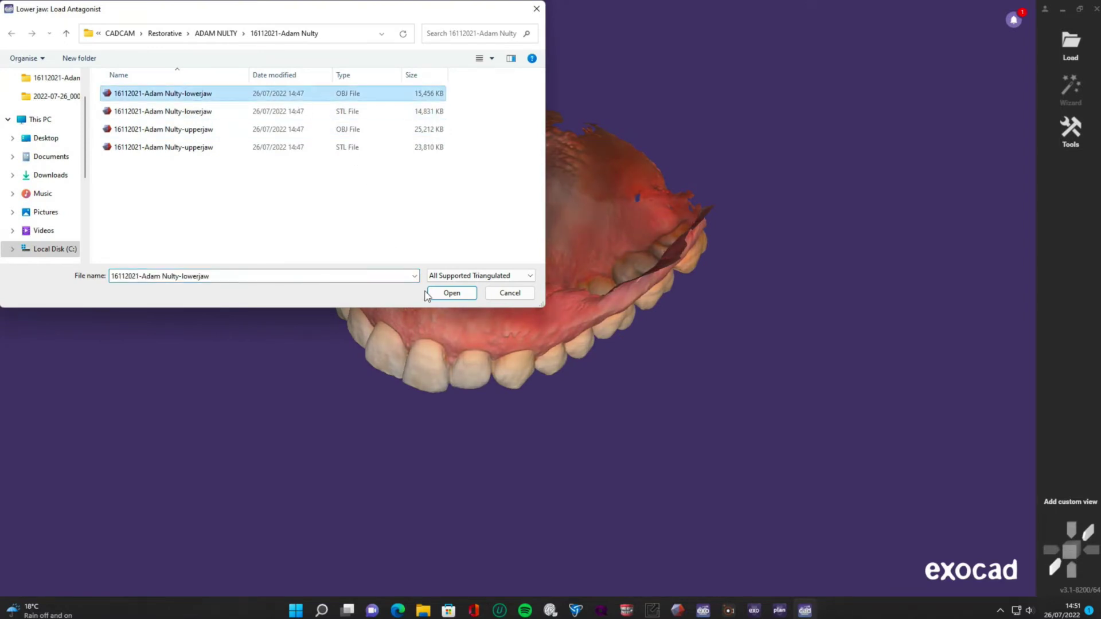
left_click(452, 294)
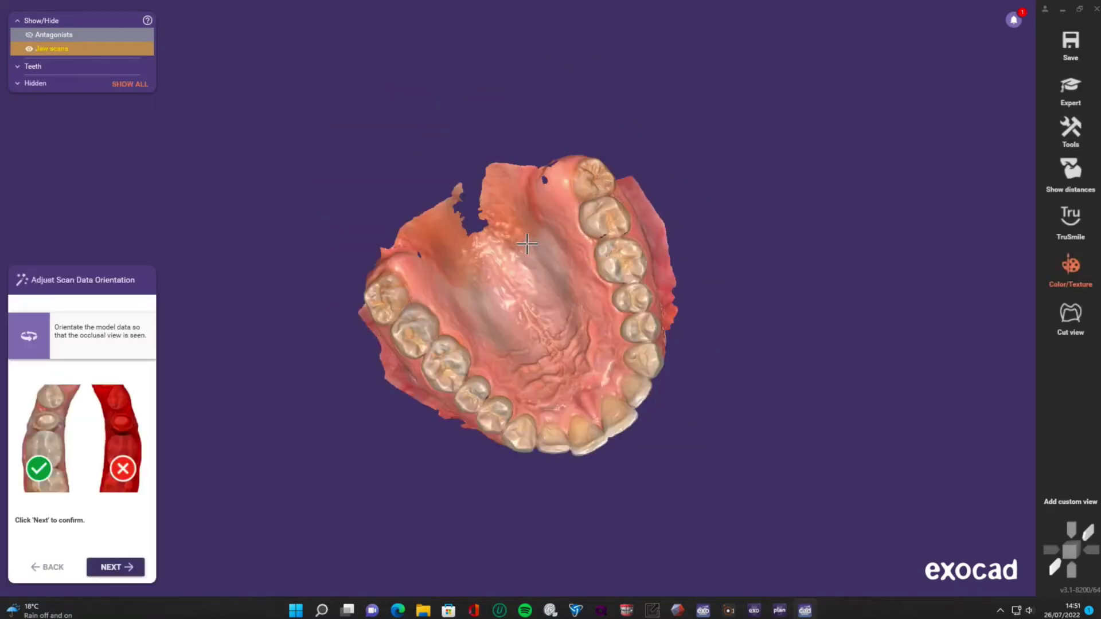
Orient the upper jaw scan to a straight occlusal view with the incisors facing up and confirm the orientation.
right_click_drag(336, 209, 601, 410)
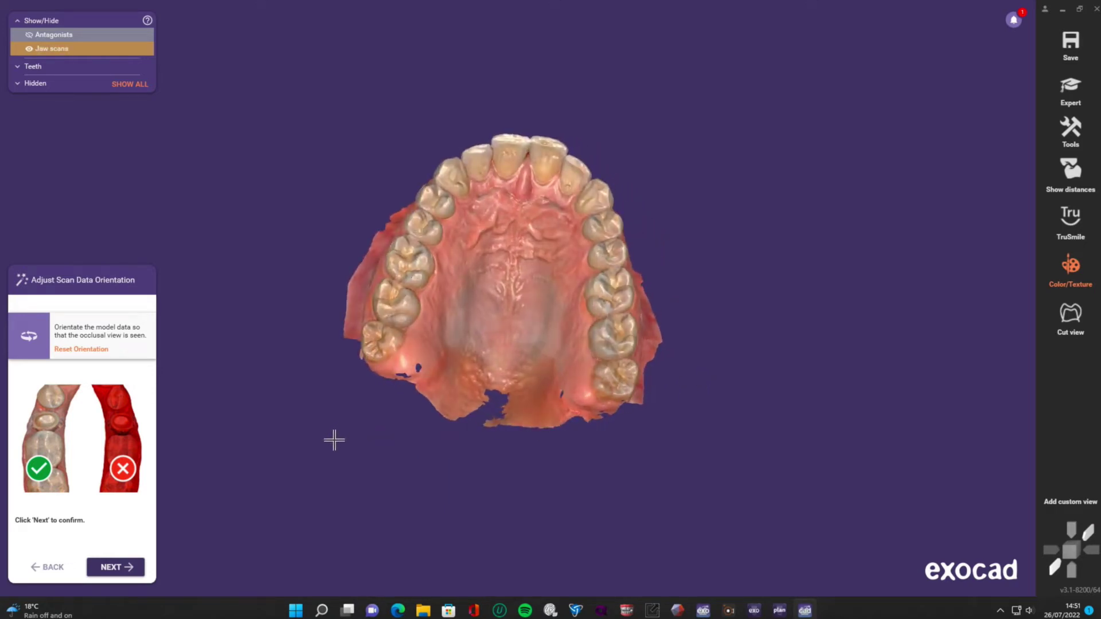
right_click_drag(333, 482, 680, 194)
right_click_drag(533, 64, 642, 401)
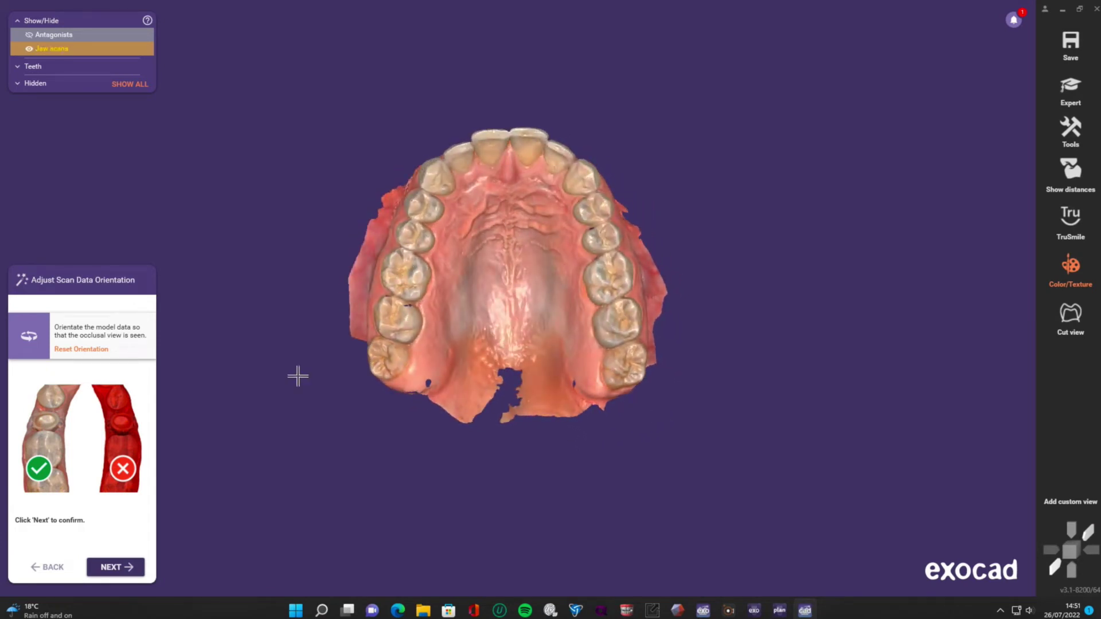
left_click(112, 565)
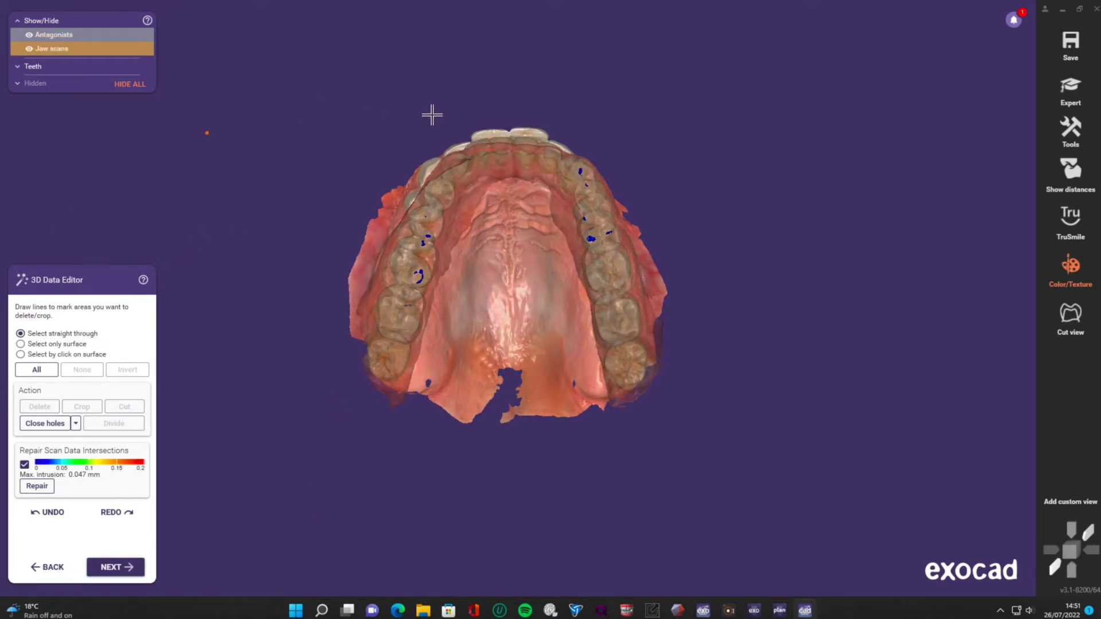
Outline the ragged gingival edge along the upper jaw scan and delete the selected area.
right_click_drag(514, 91, 478, 399)
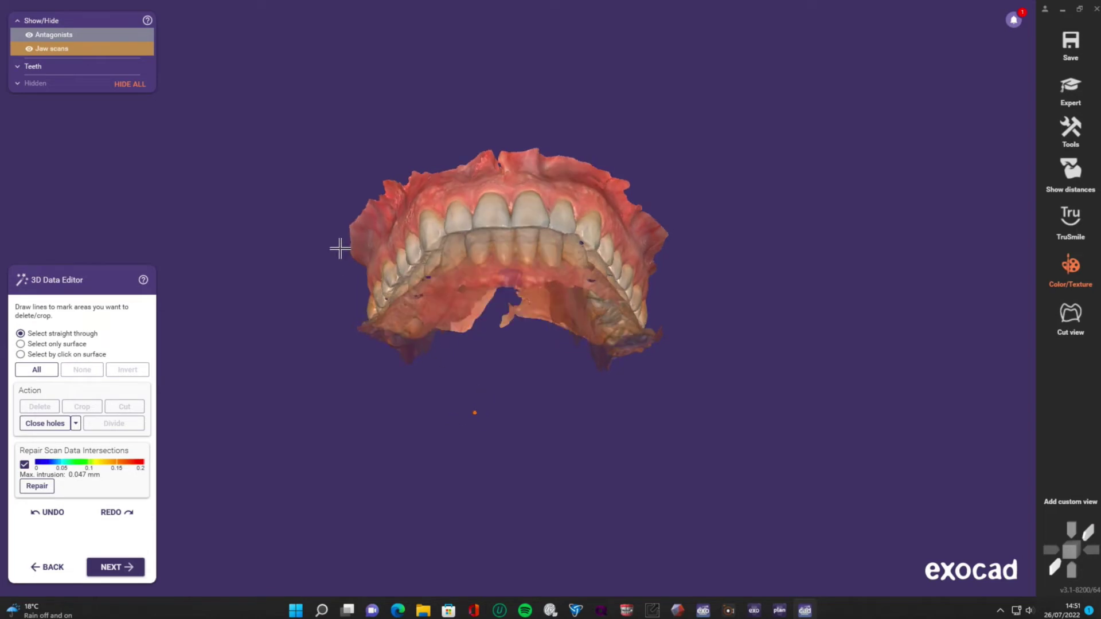
left_click(341, 265)
left_click(355, 267)
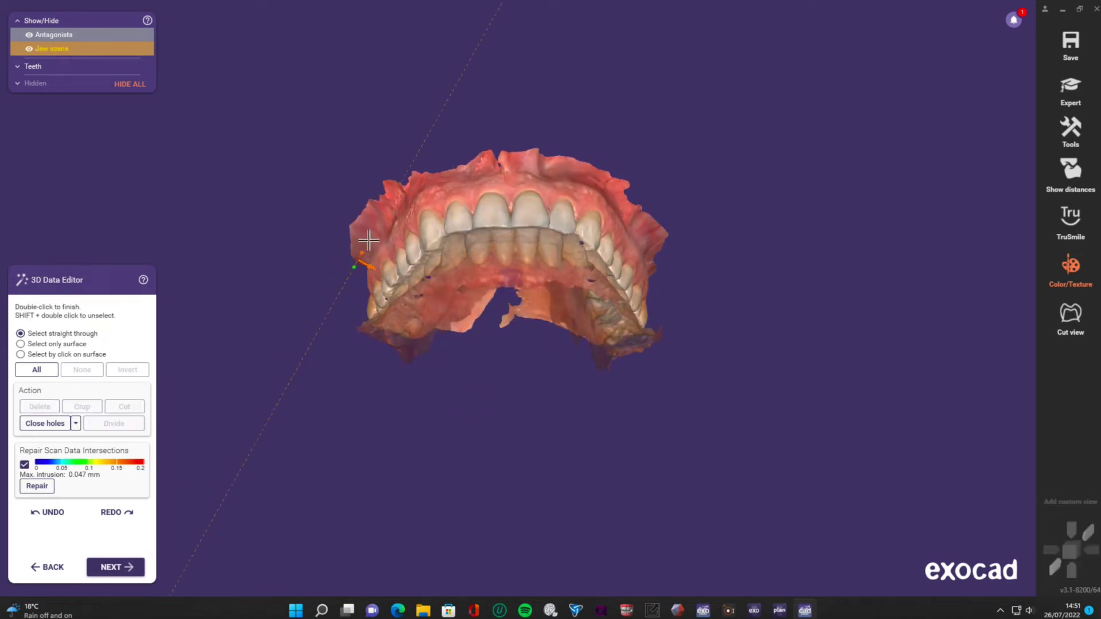
left_click(367, 232)
left_click(395, 200)
left_click(421, 182)
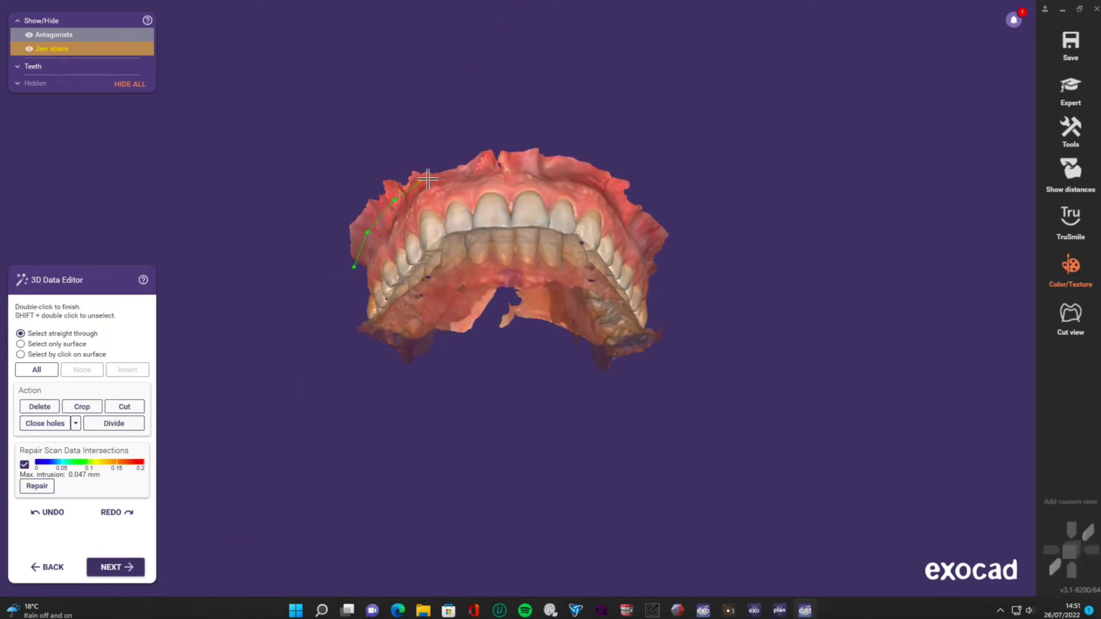
left_click(460, 170)
left_click(494, 164)
left_click(535, 166)
left_click(582, 172)
left_click(613, 188)
left_click(629, 213)
left_click(640, 230)
left_click(654, 247)
left_click(666, 260)
left_click(701, 213)
left_click(674, 114)
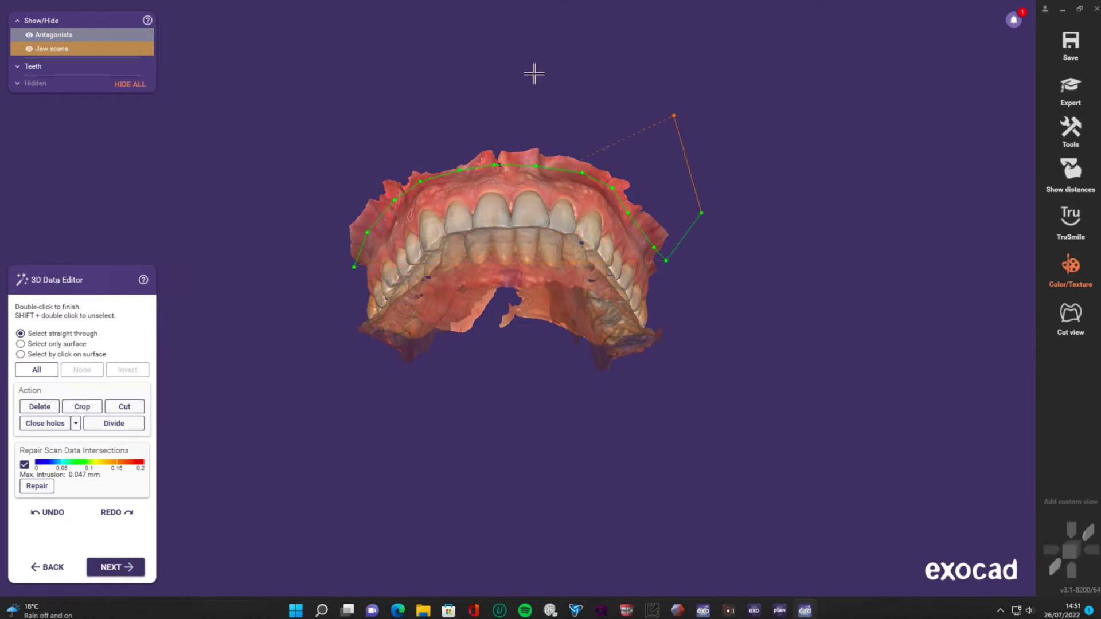
left_click(460, 59)
left_click(325, 189)
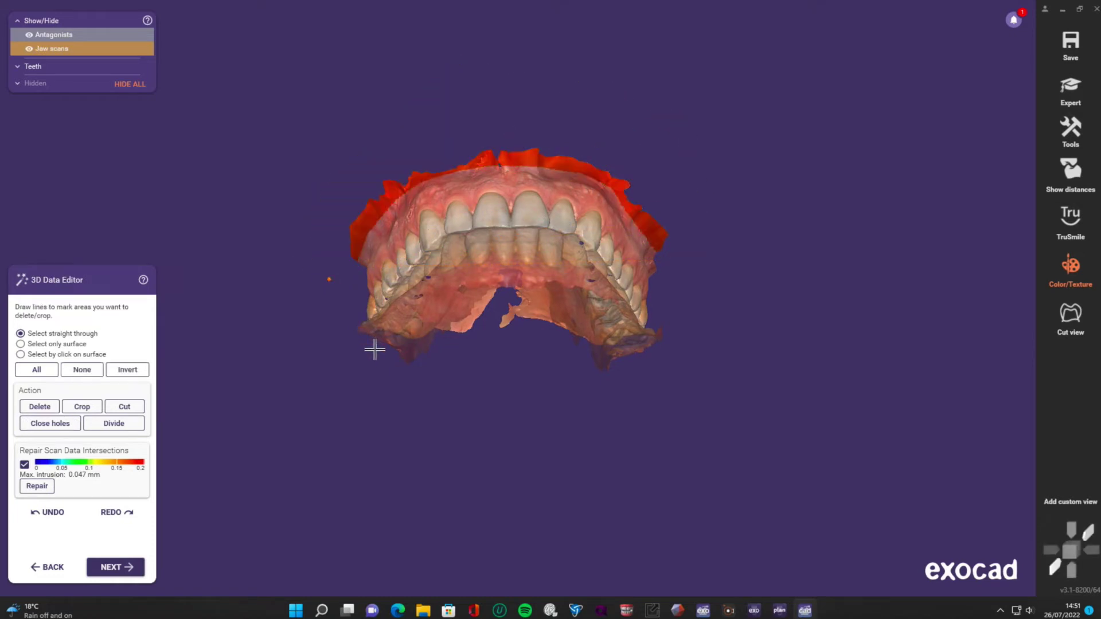
left_click(40, 407)
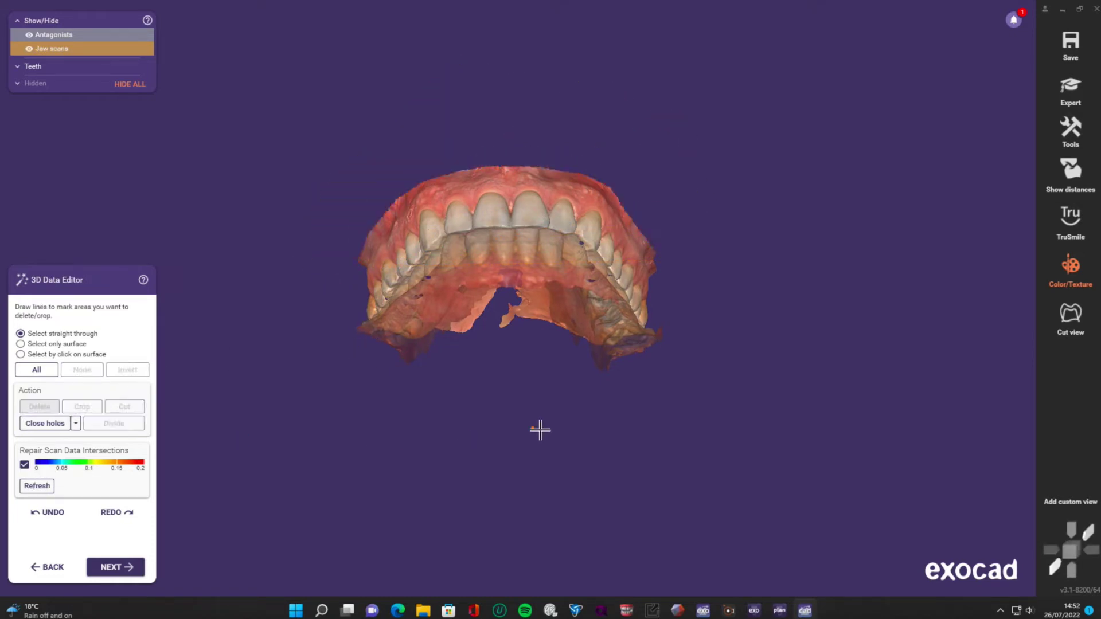
Outline the excess tissue below the lower jaw scan and delete the selected area.
right_click_drag(516, 422, 514, 486)
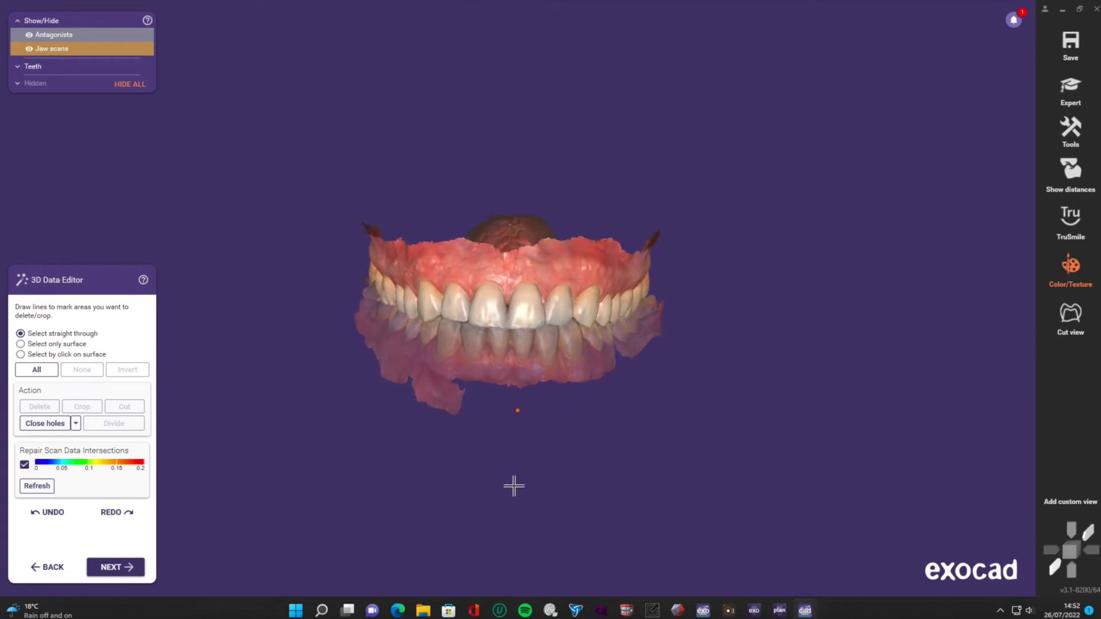
left_click(310, 305)
left_click(380, 351)
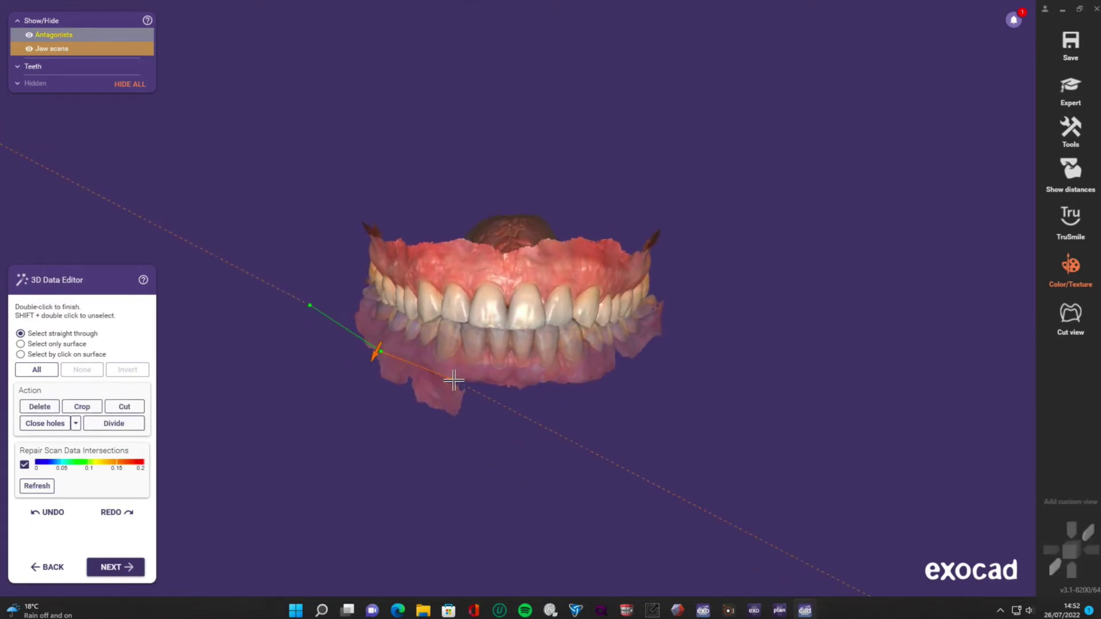
left_click(453, 379)
left_click(514, 391)
left_click(596, 389)
left_click(637, 368)
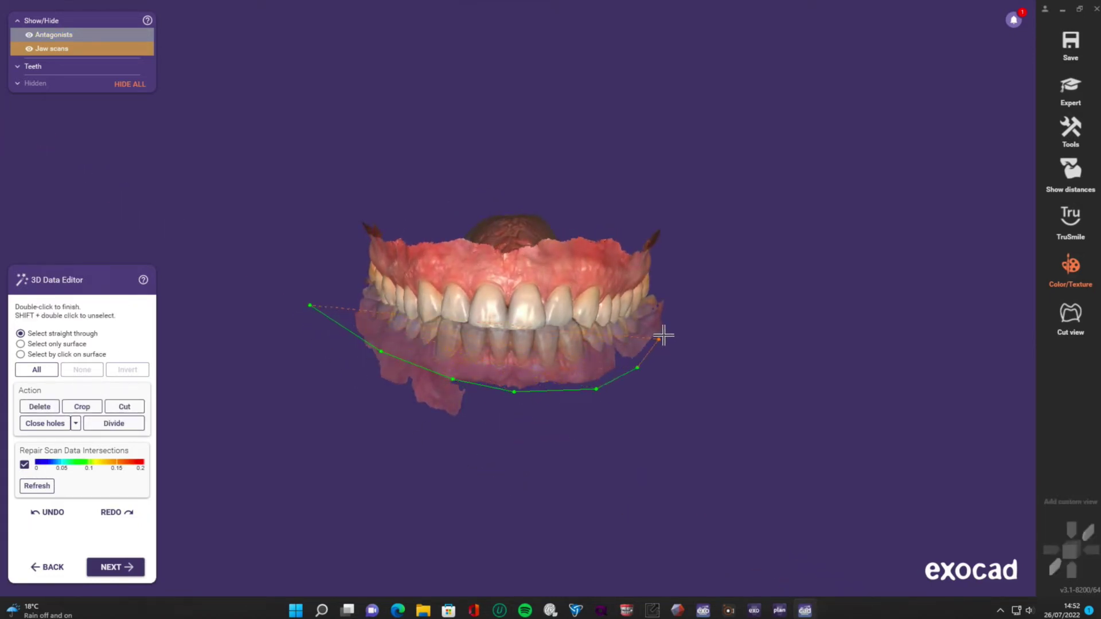
left_click(663, 333)
left_click(702, 333)
left_click(751, 404)
left_click(737, 423)
left_click(561, 464)
left_click(504, 462)
left_click(352, 442)
left_click(281, 397)
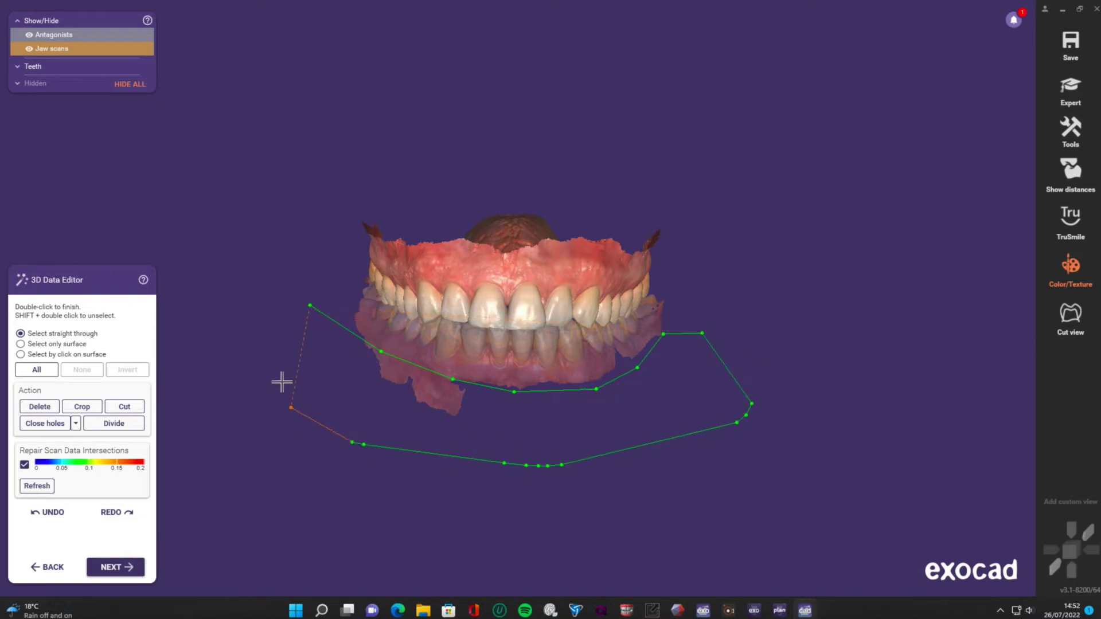
double_click(291, 353)
left_click(39, 406)
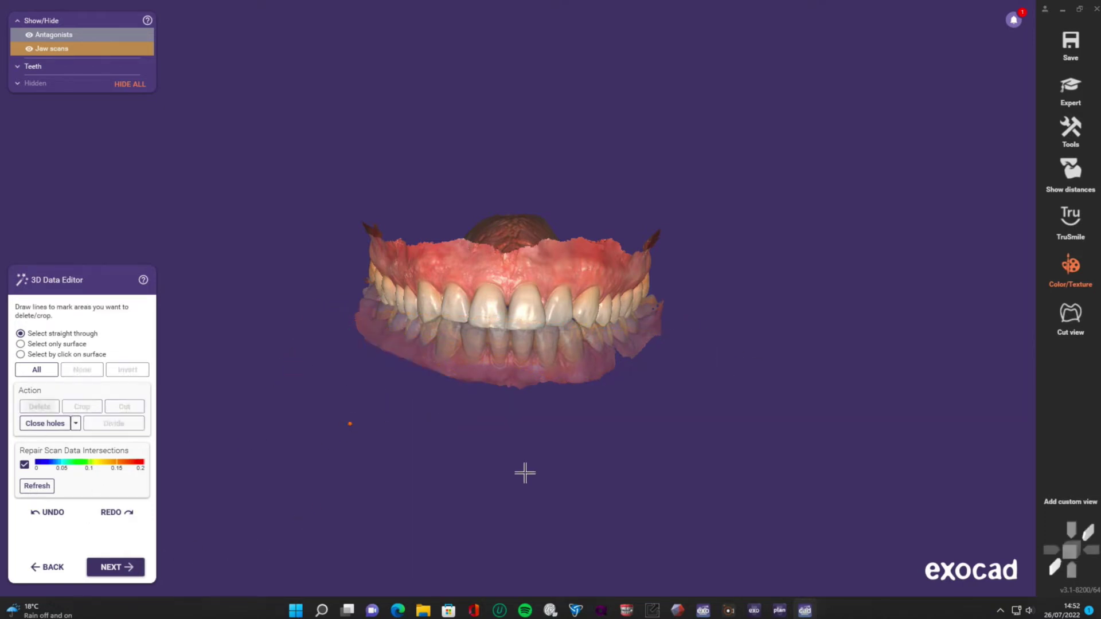
Finish the scan data editing and choose not to modify the scan data where the jaws intersect.
right_click_drag(590, 450, 580, 378)
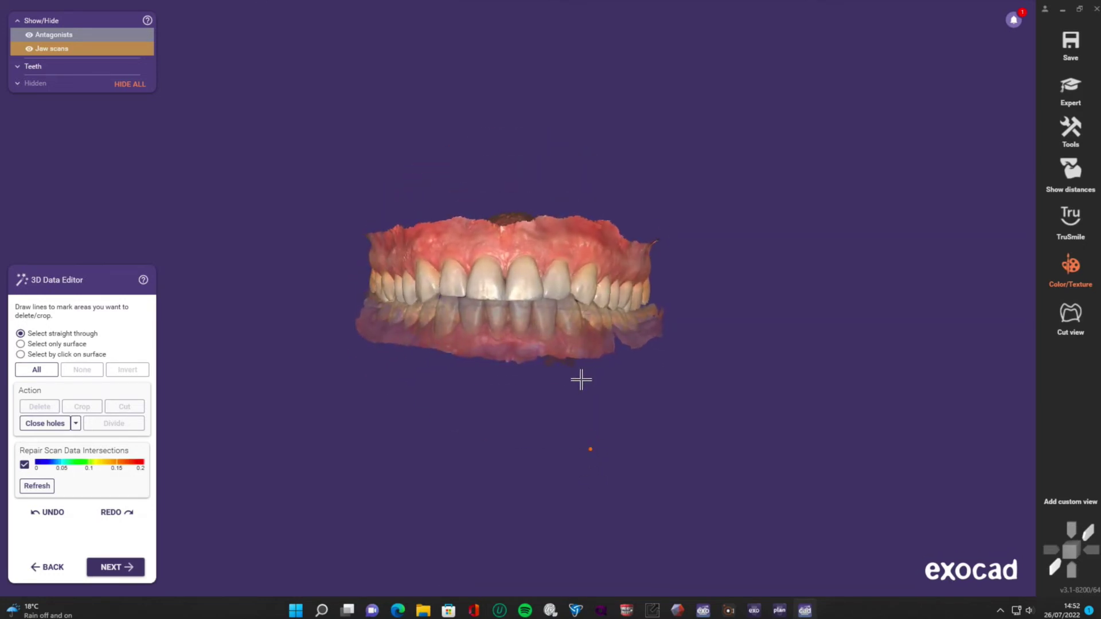
left_click(129, 570)
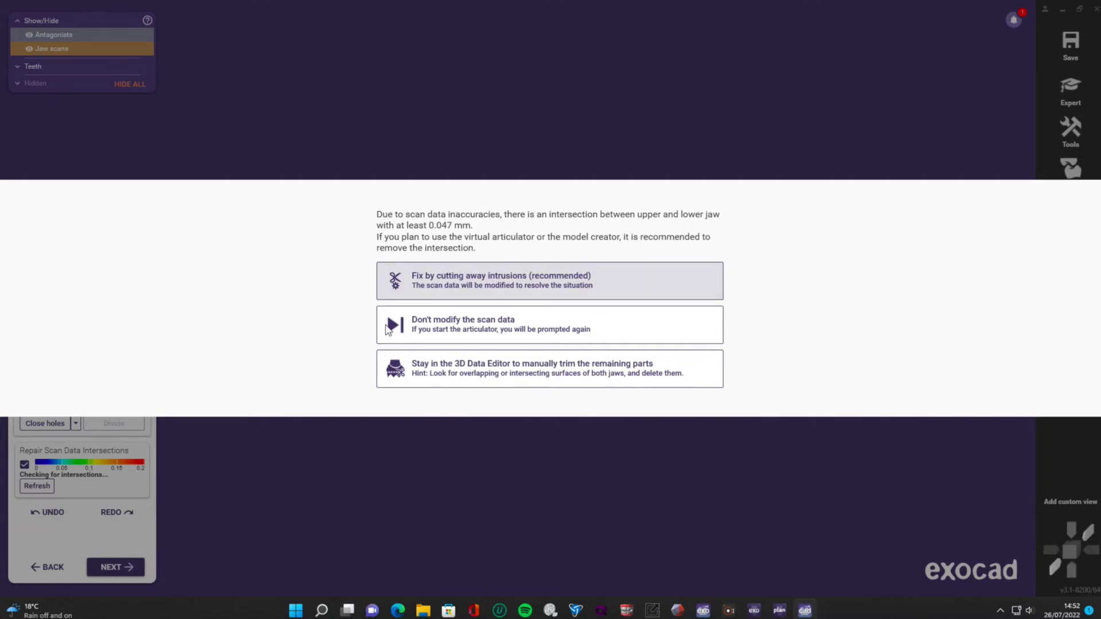
left_click(390, 328)
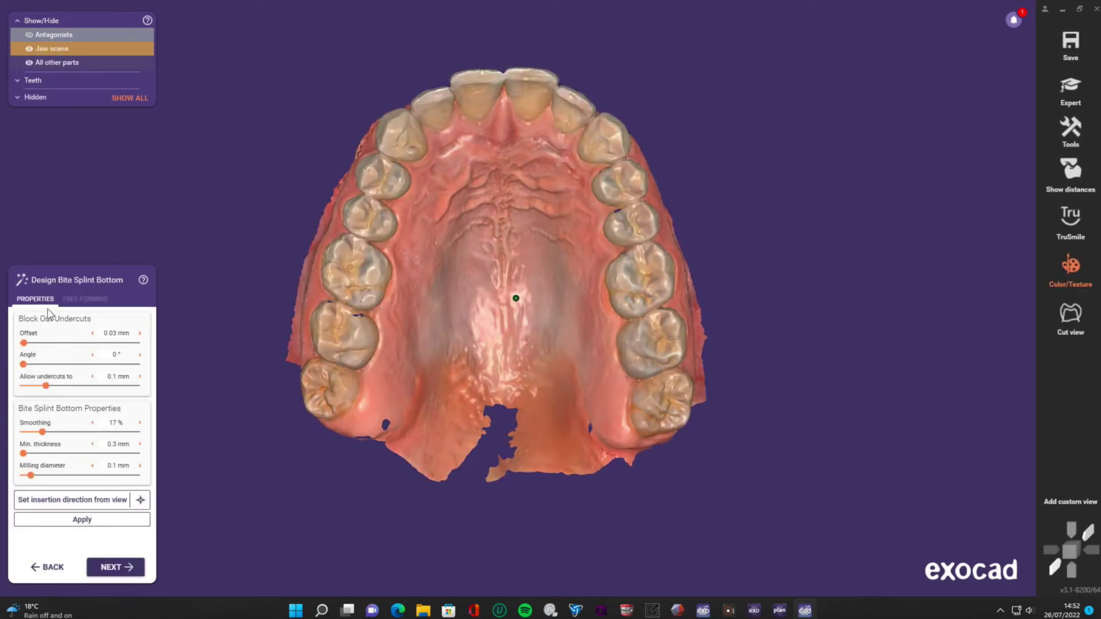
Set the splint's insertion direction from a slightly tilted occlusal view and complete the bite splint bottom stage.
right_click_drag(378, 85, 308, 176)
right_click_drag(257, 115, 273, 94)
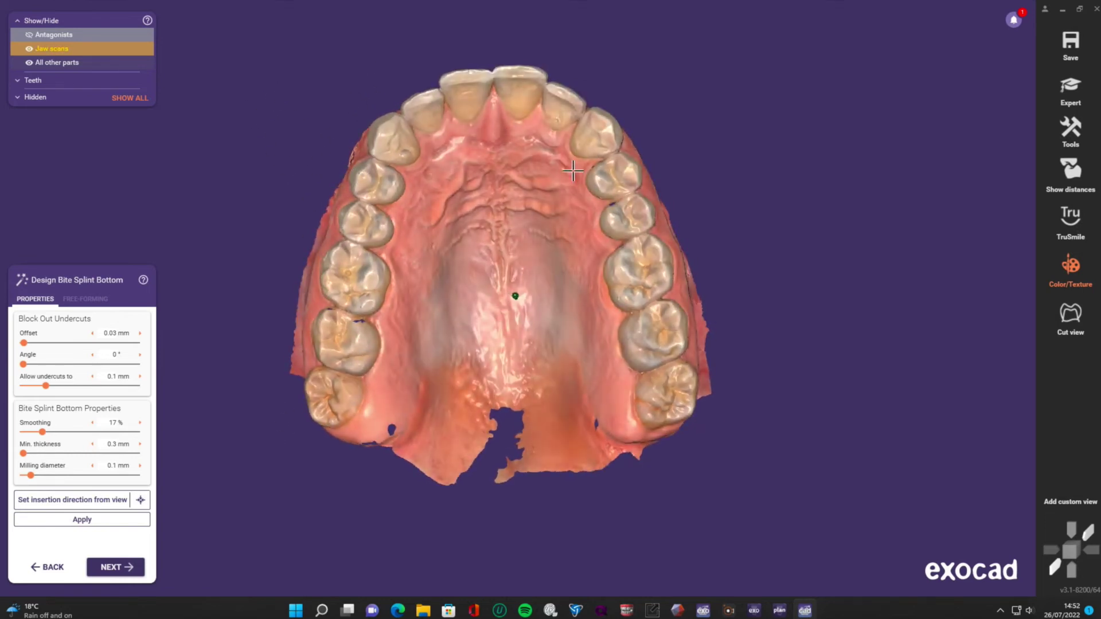
right_click_drag(393, 67, 440, 132)
right_click_drag(585, 145, 463, 64)
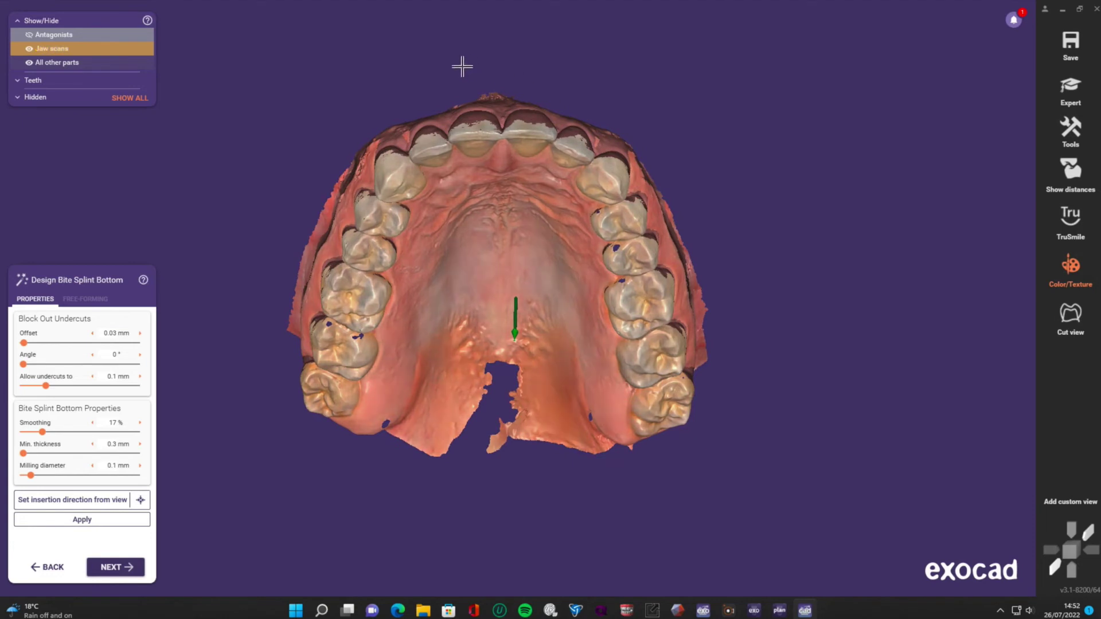
mouse_move(400, 79)
right_mouse_down()
mouse_move(411, 56)
mouse_move(413, 76)
mouse_move(400, 76)
right_mouse_up()
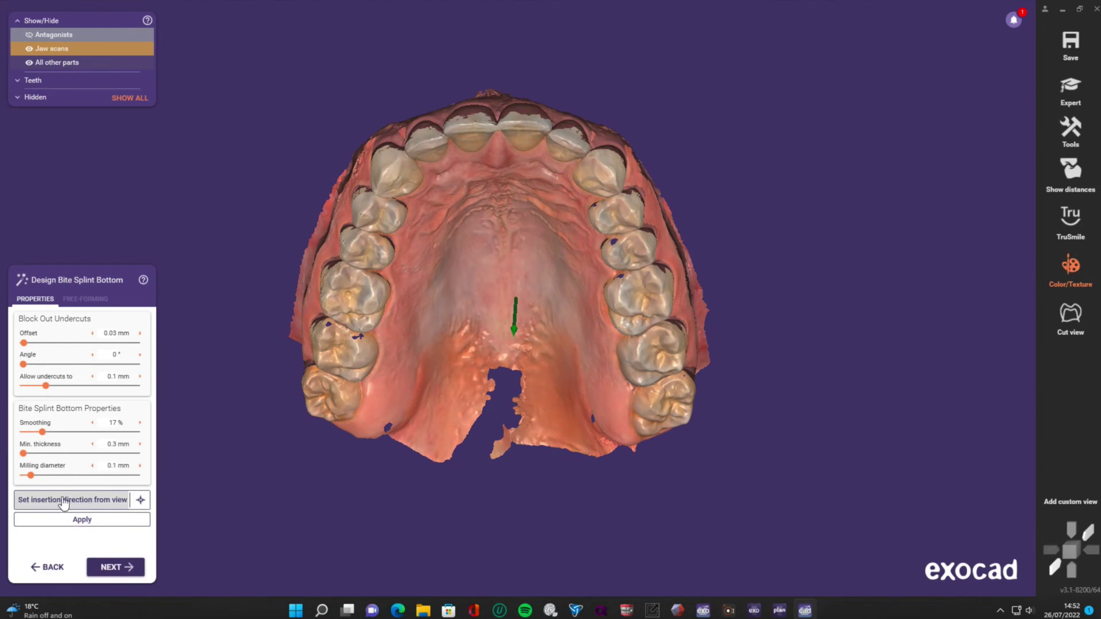
right_click_drag(489, 550, 459, 396)
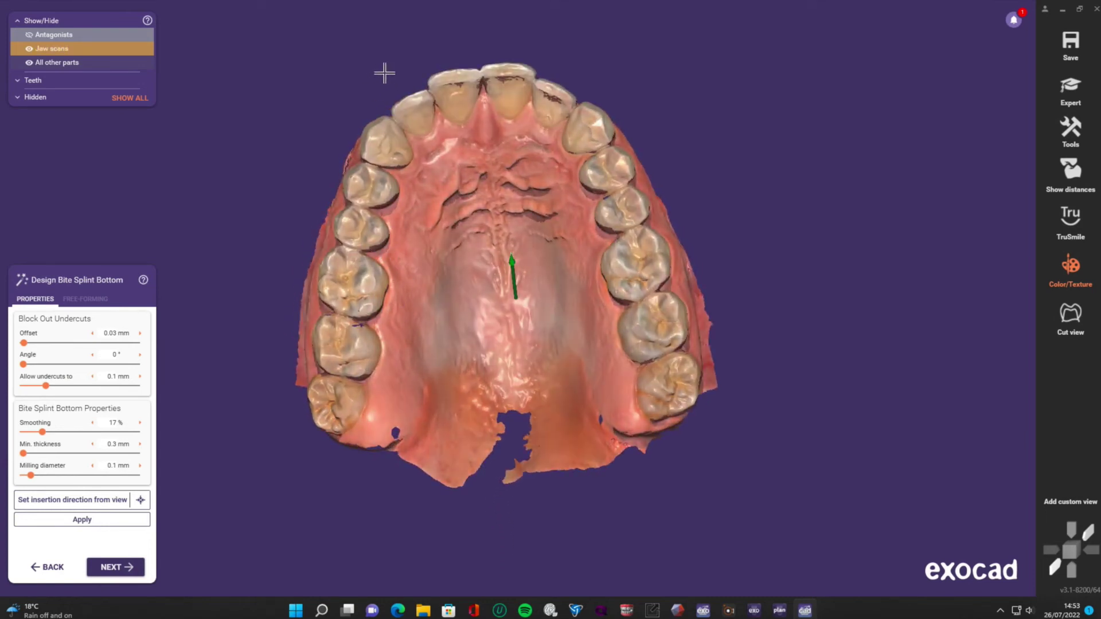
right_click_drag(398, 191, 405, 238)
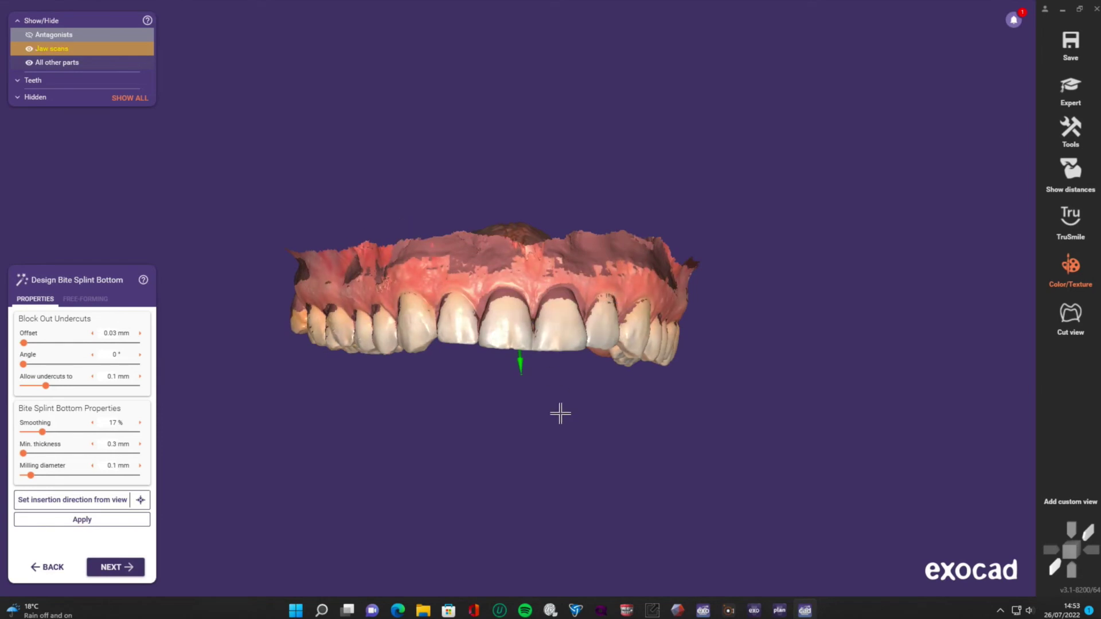
right_click_drag(558, 388, 547, 287)
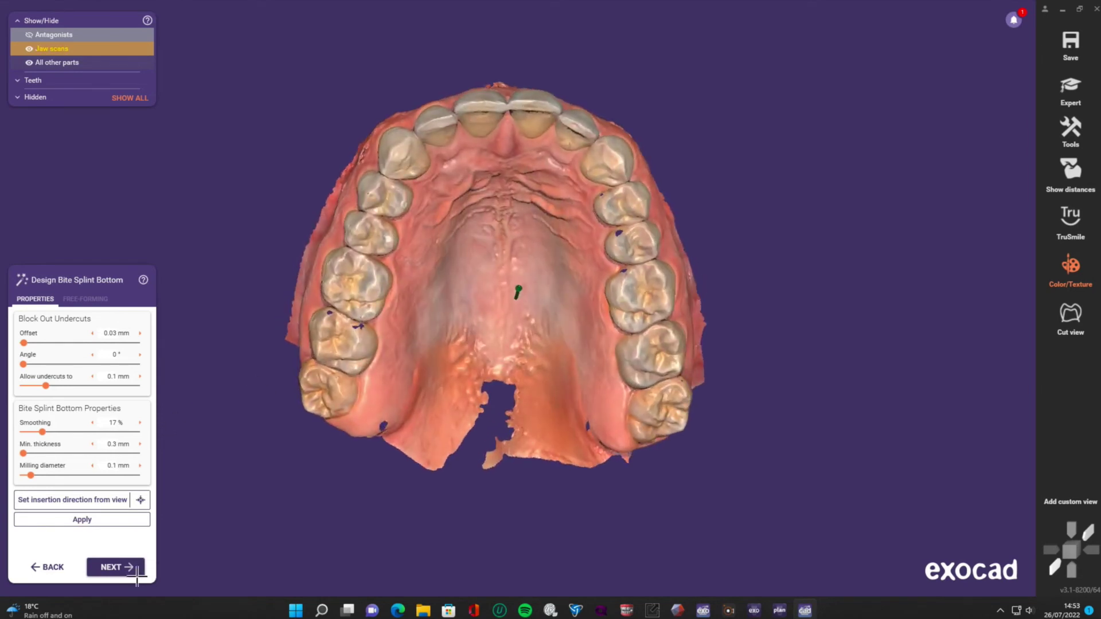
key("Return")
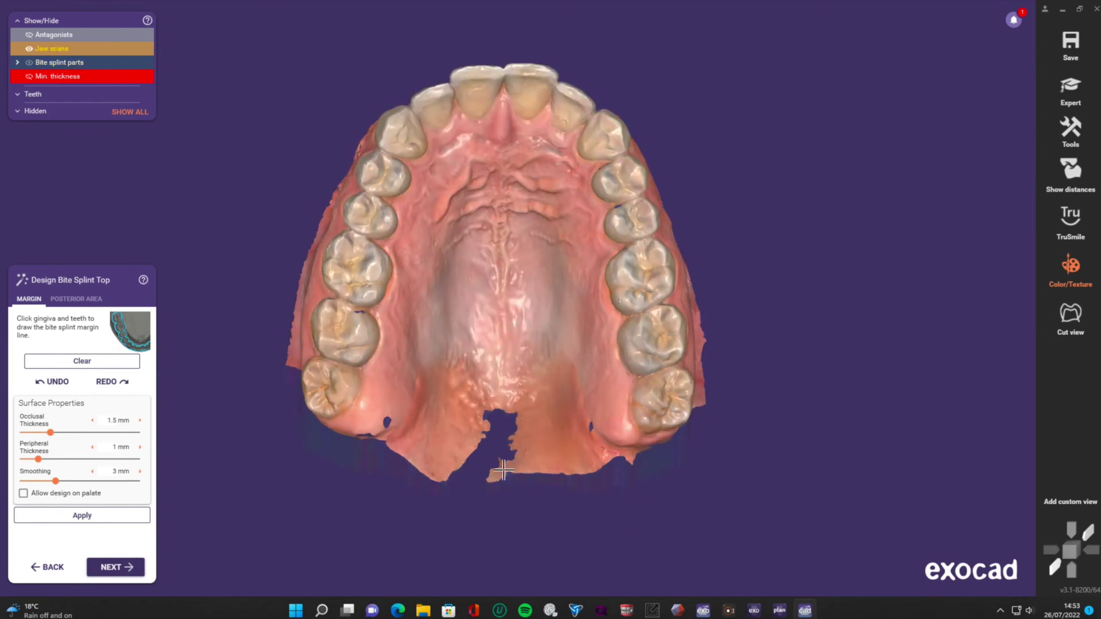
Draw the bite splint margin line on the gingiva and teeth of the upper jaw.
right_click_drag(401, 450, 528, 533)
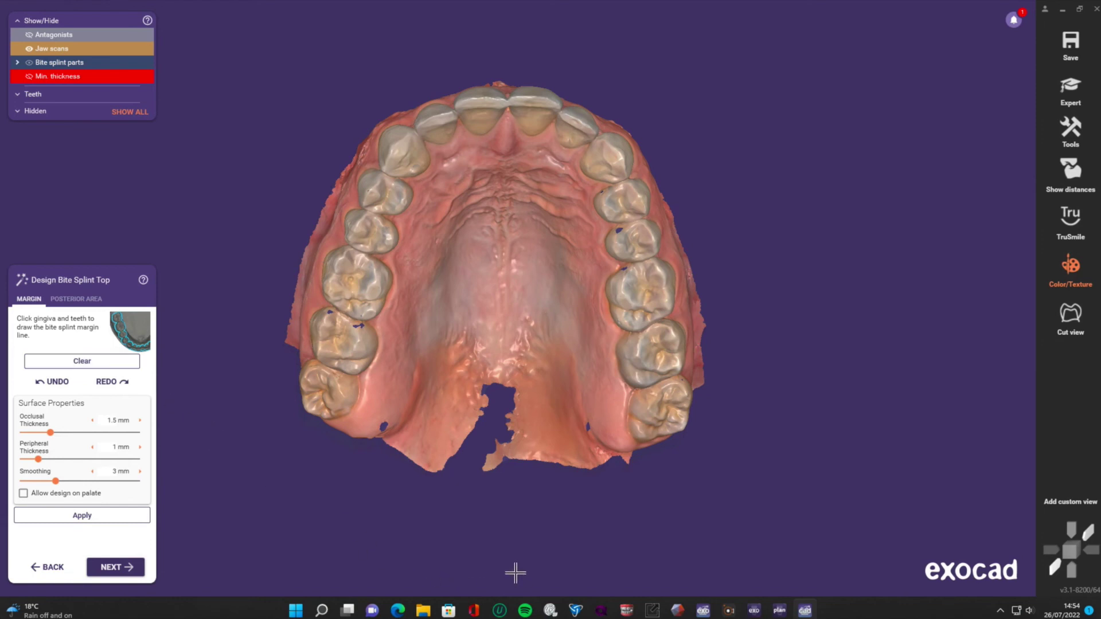
right_click_drag(504, 524, 493, 512)
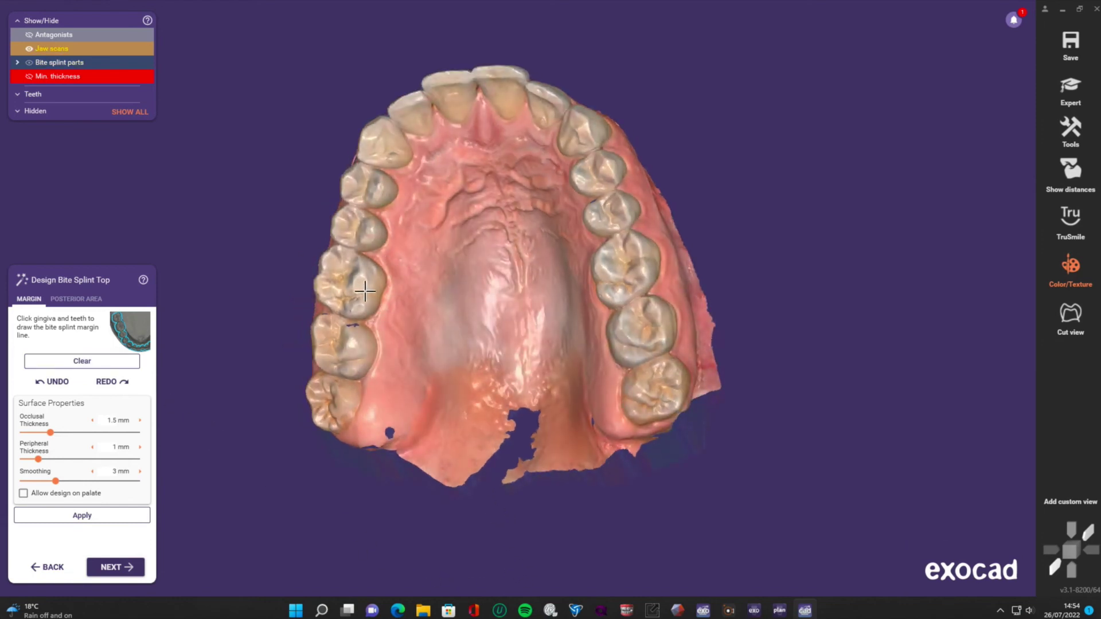